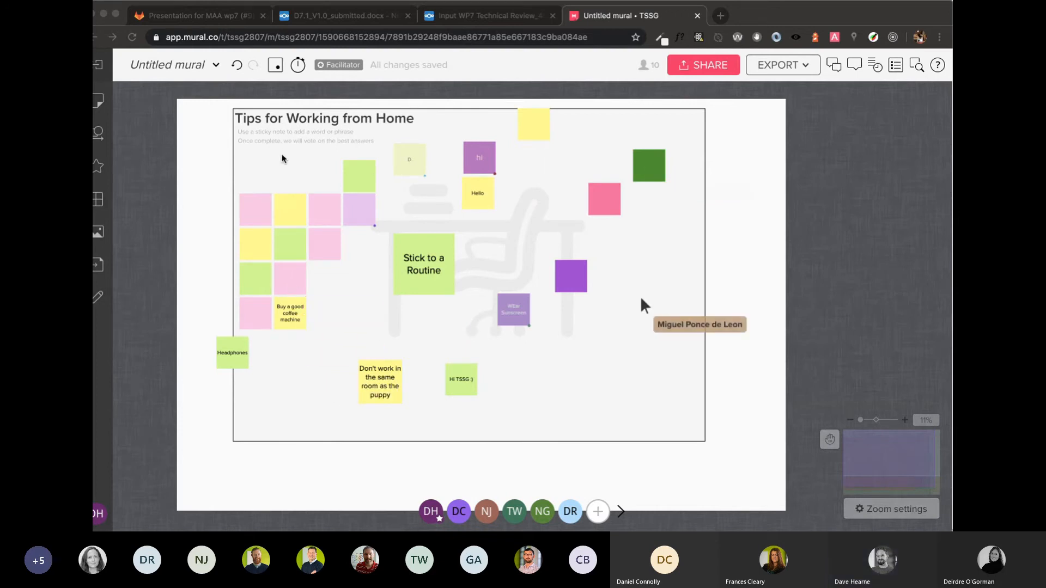
Start a countdown timer for the sticky-note activity.
left_click(297, 65)
left_click(313, 148)
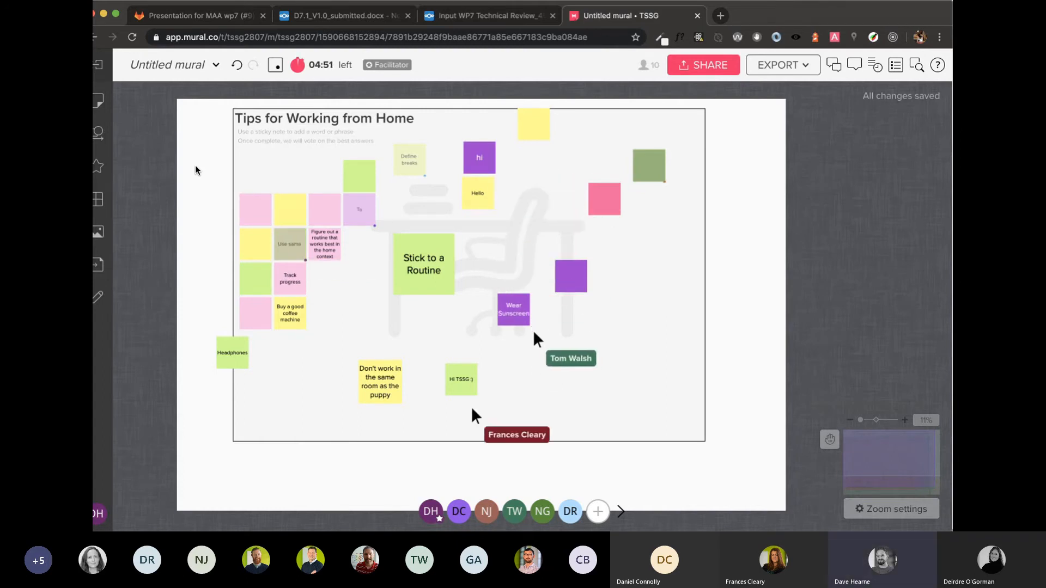
Write "Defined Space" on the blank pink note under the instructions and move it below the dark green note.
left_click(250, 212)
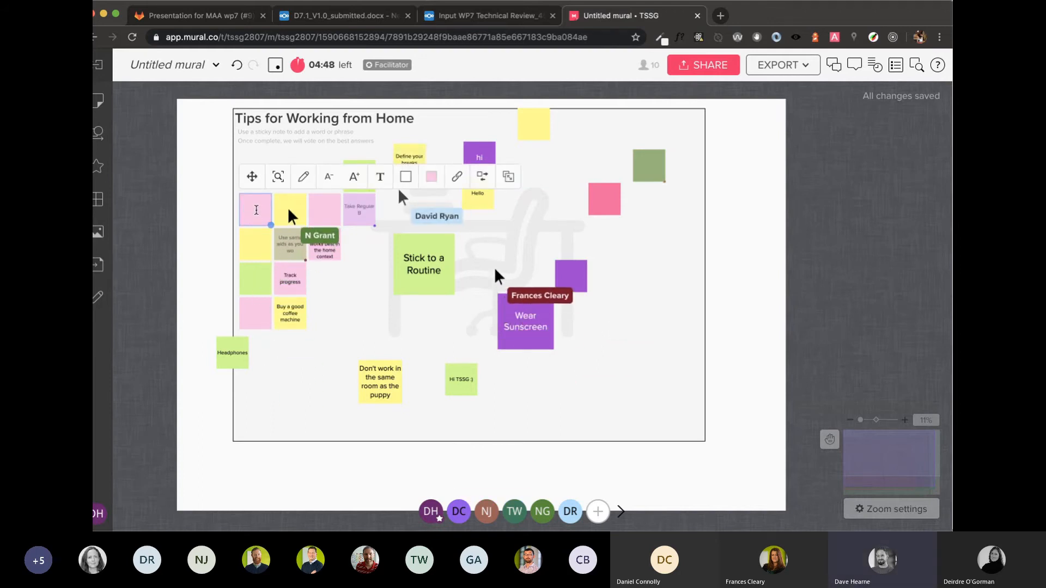
type("Open")
key("BackSpace")
key("BackSpace")
key("BackSpace")
key("BackSpace")
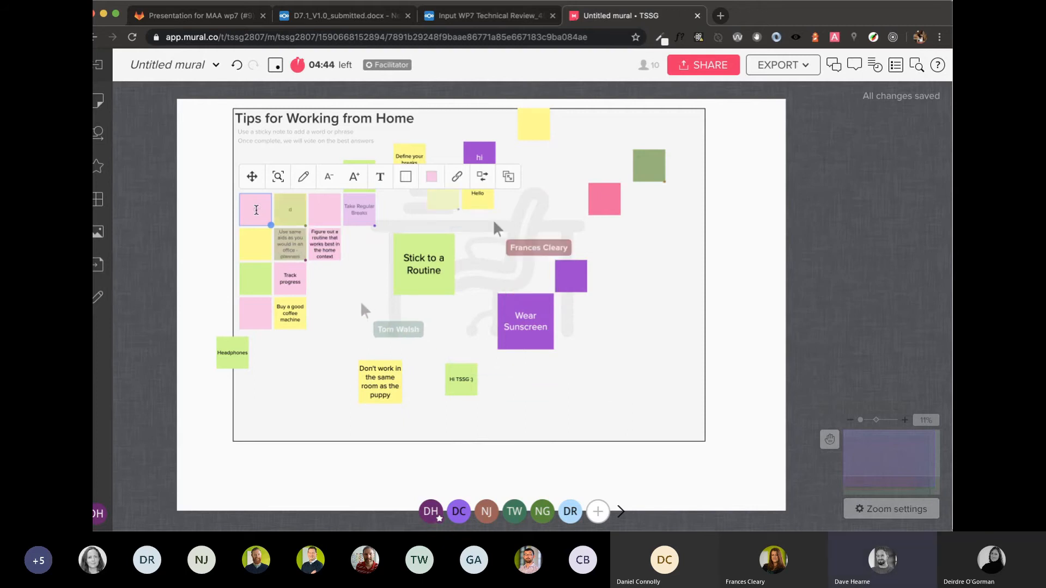
type("Defined Space")
left_click(191, 207)
left_click_drag(255, 209, 648, 243)
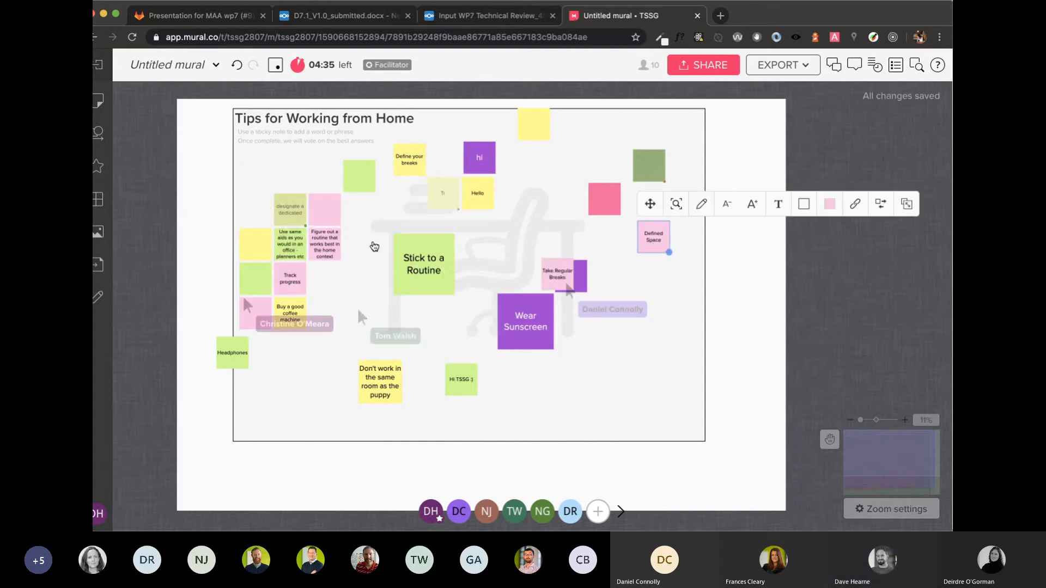
Add a blank pink sticky note and space the empty pink notes above the leftmost column of notes.
double_click(286, 167)
left_click_drag(253, 180, 254, 201)
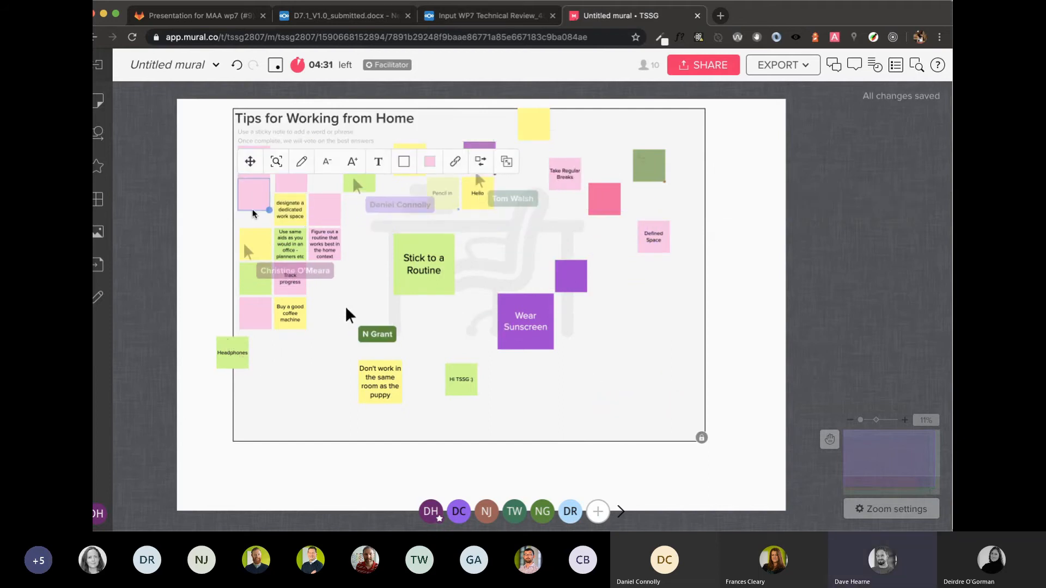
left_click(236, 199)
left_click_drag(254, 196, 255, 208)
left_click(250, 156)
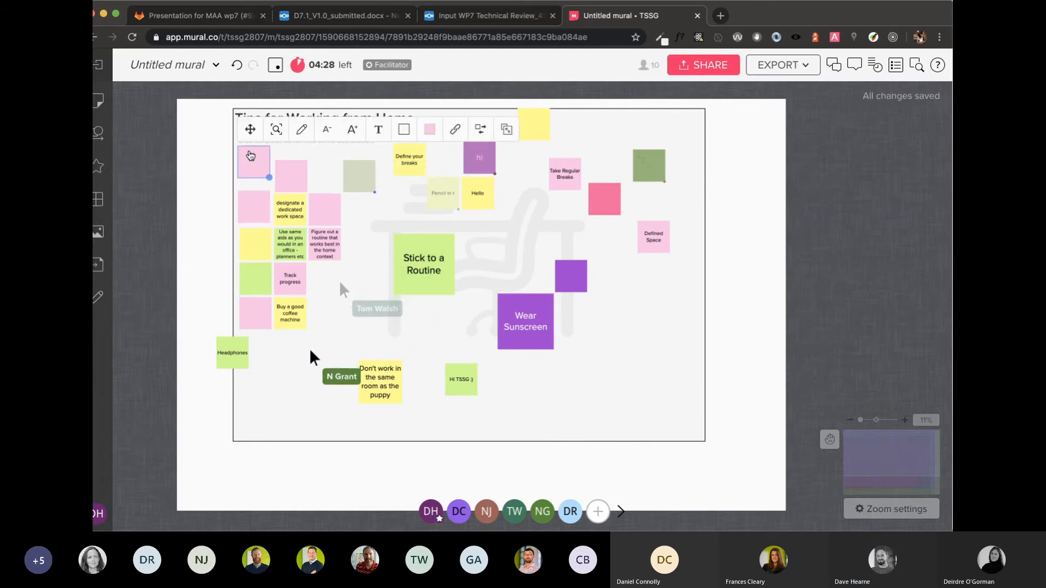
left_click_drag(251, 156, 250, 166)
left_click(216, 218)
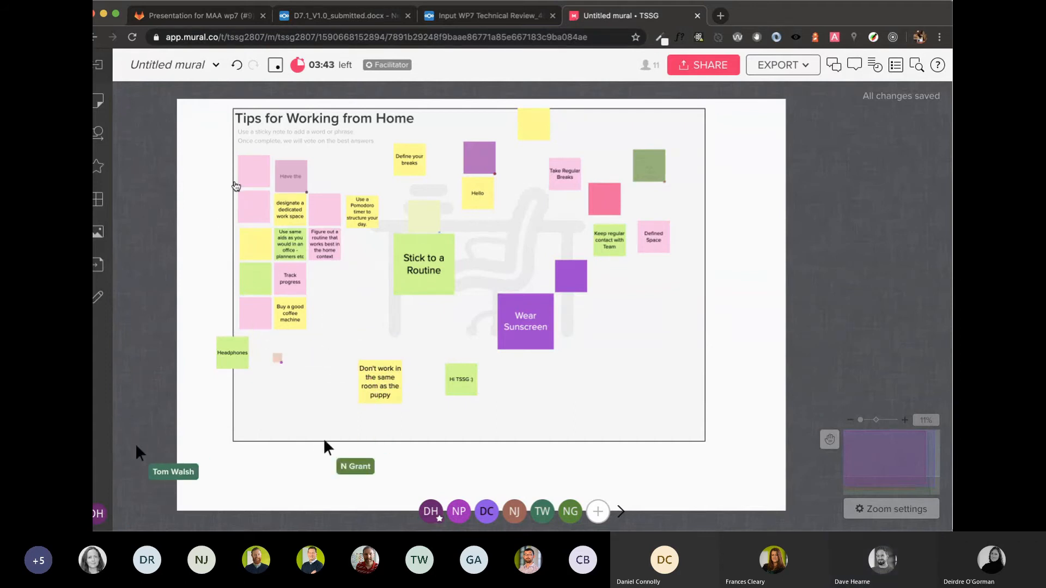
Write "Time schedule" on the blank pink note beside "designate a dedicated work space" and move it just below the "Hello" note.
left_click(252, 205)
type("Time sch")
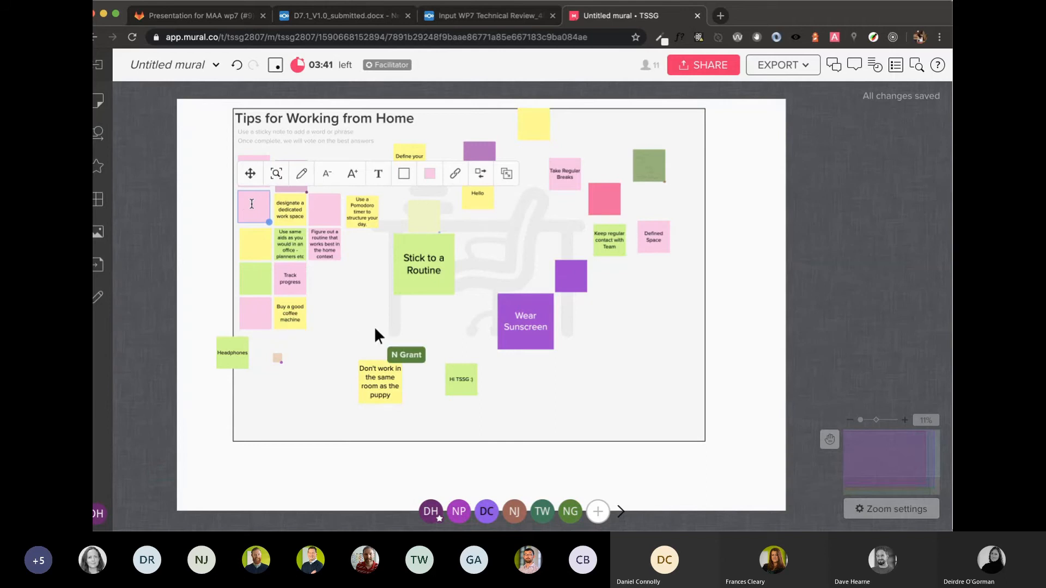
type("edule")
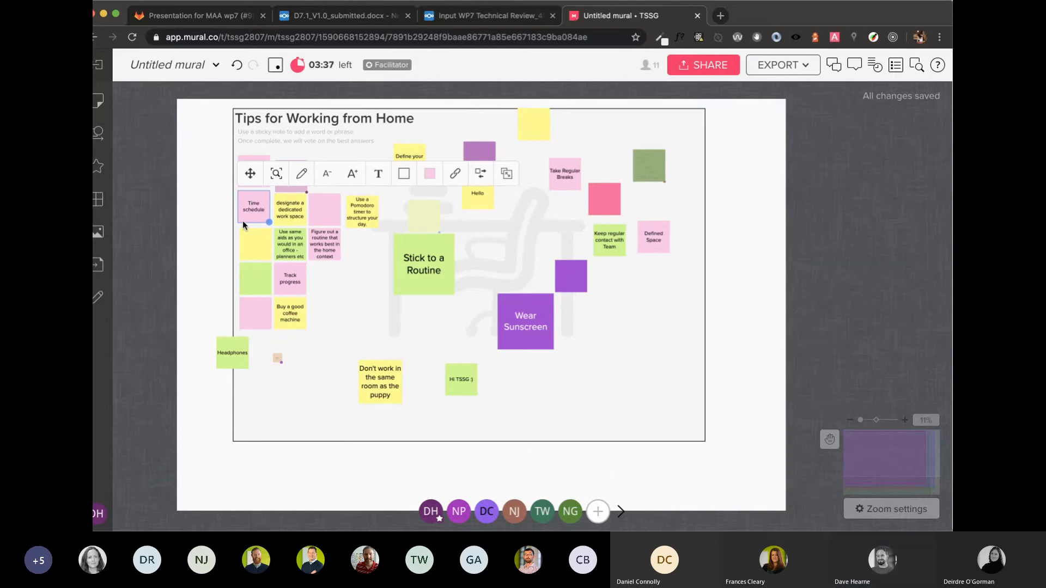
left_click(235, 211)
left_click_drag(247, 210, 493, 221)
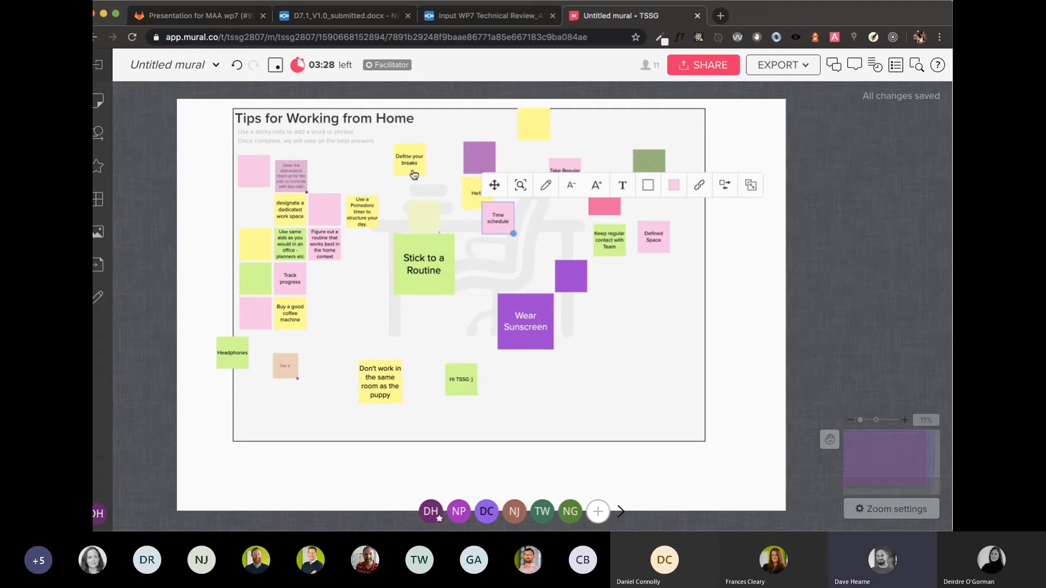
Group the "Define your breaks" and "Take Regular Breaks" notes around the "Time schedule" note.
left_click_drag(408, 161, 501, 248)
left_click(566, 177)
left_click_drag(566, 177, 534, 232)
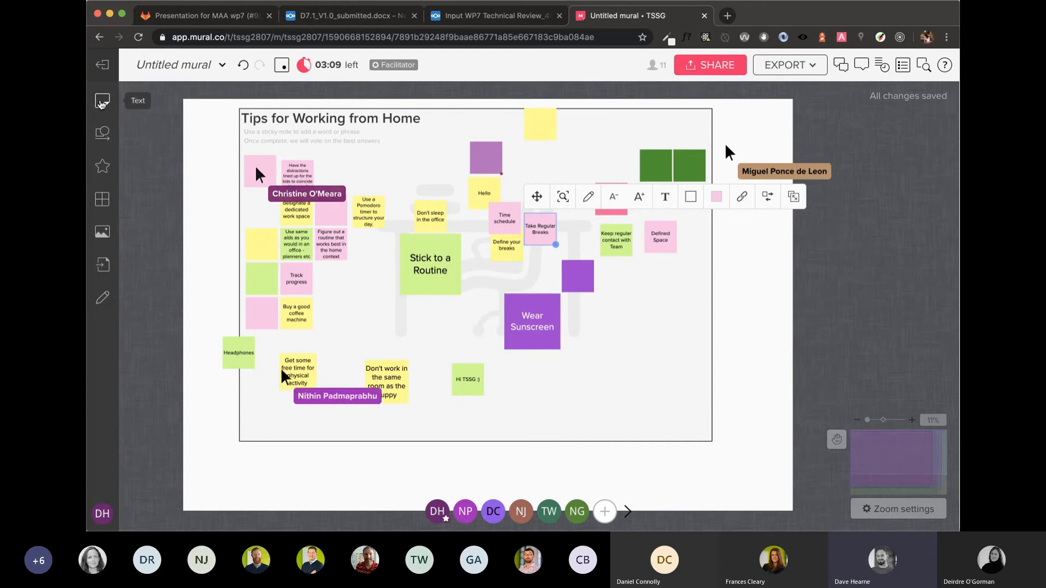
Place a check mark icon just outside the frame beside the leftmost notes and colour it green.
left_click(101, 102)
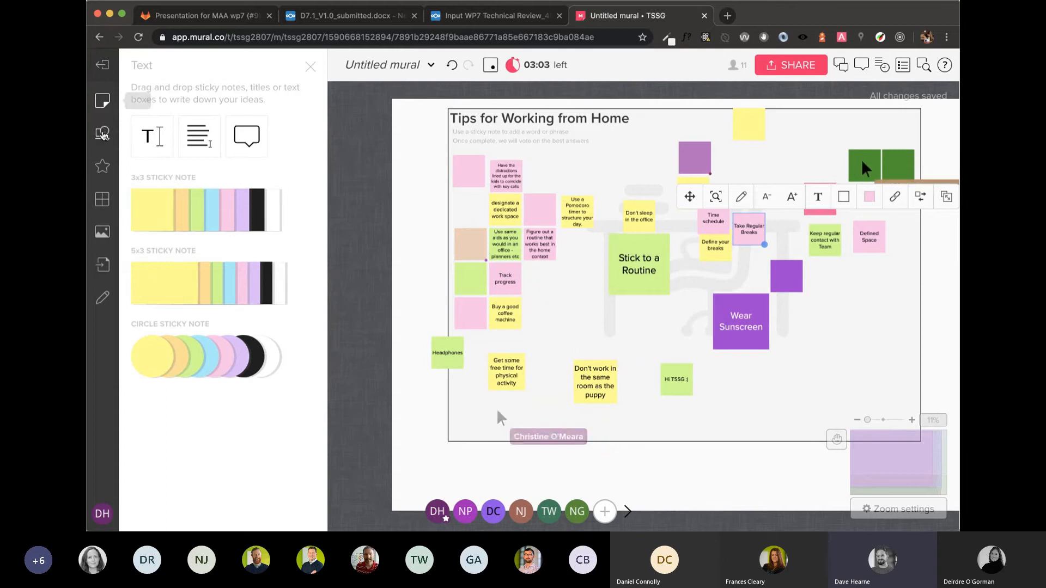
left_click(103, 134)
left_click(103, 166)
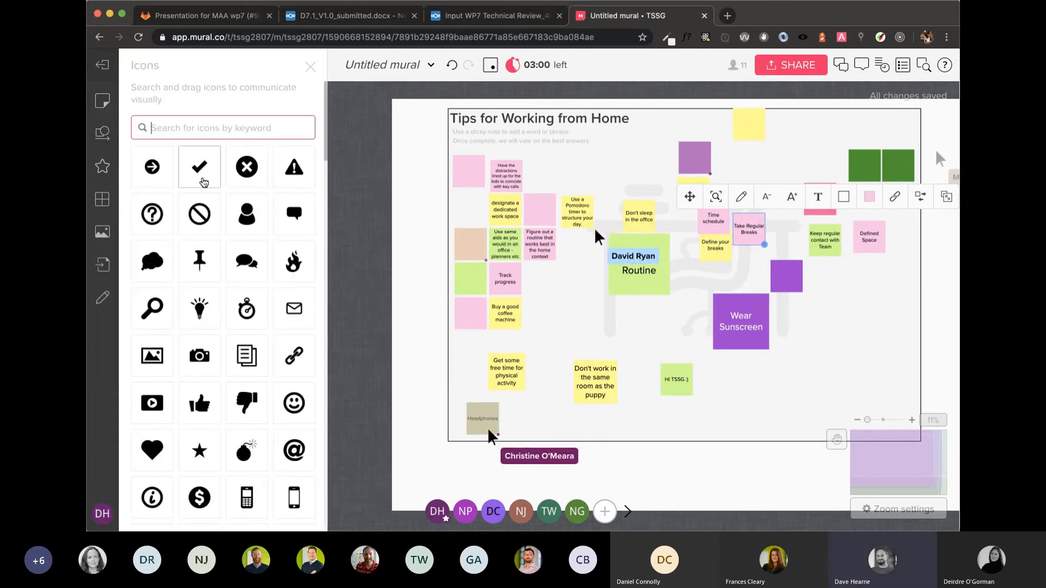
left_click(429, 225)
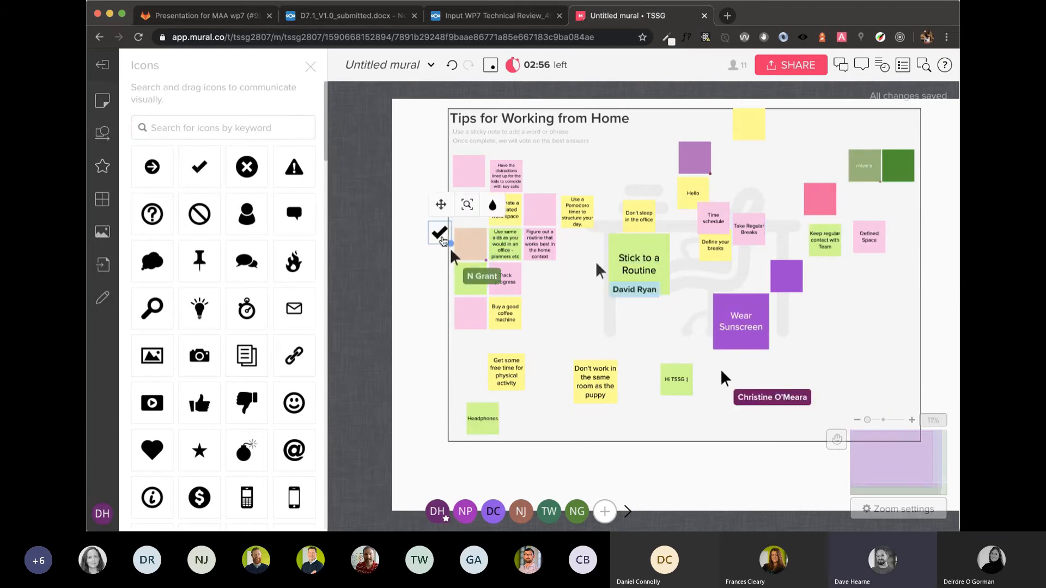
left_click(480, 195)
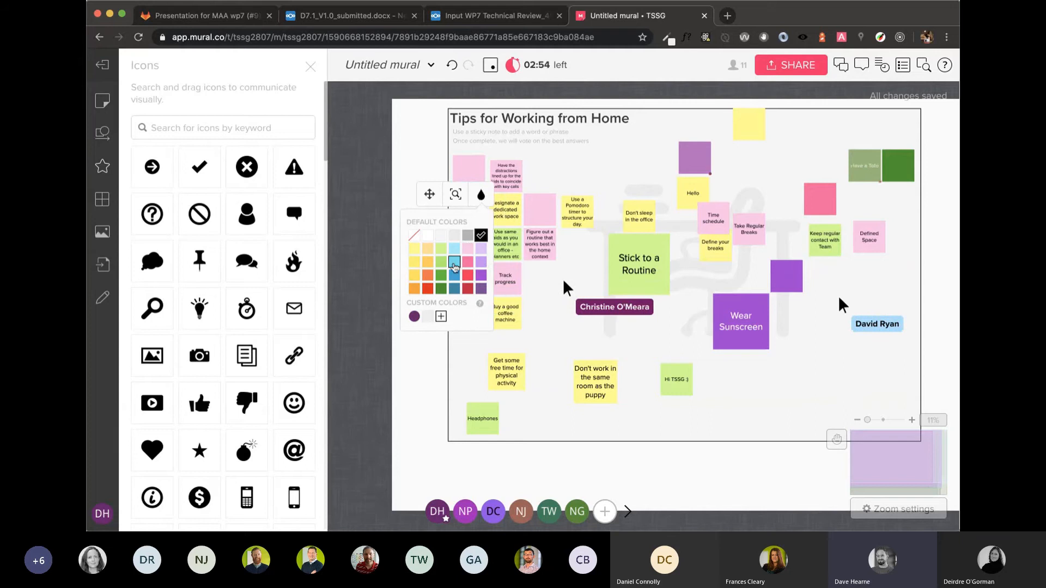
left_click(439, 276)
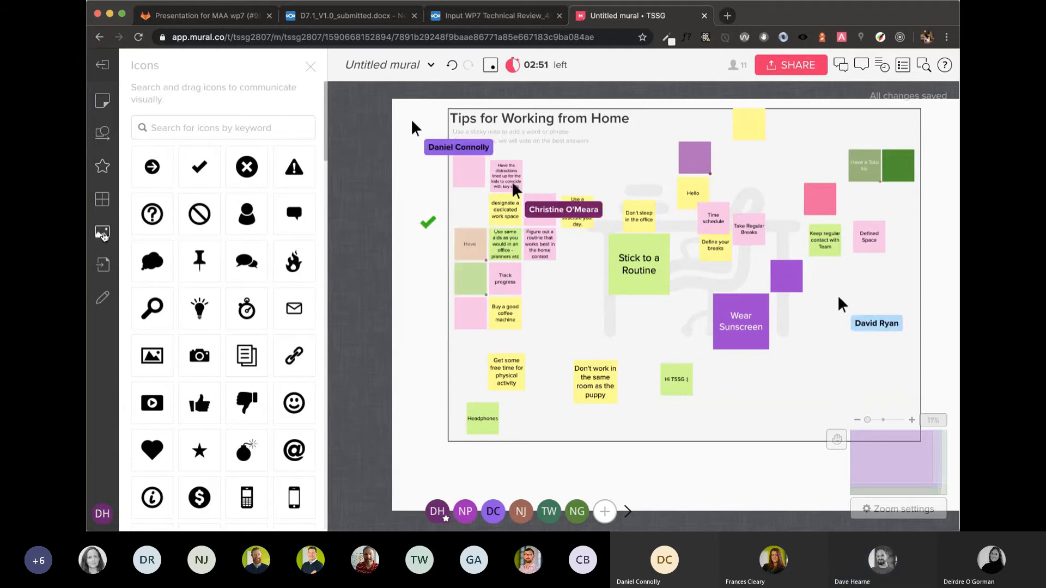
Search the images for "desk" and place the first desk picture above the green check mark.
left_click(102, 232)
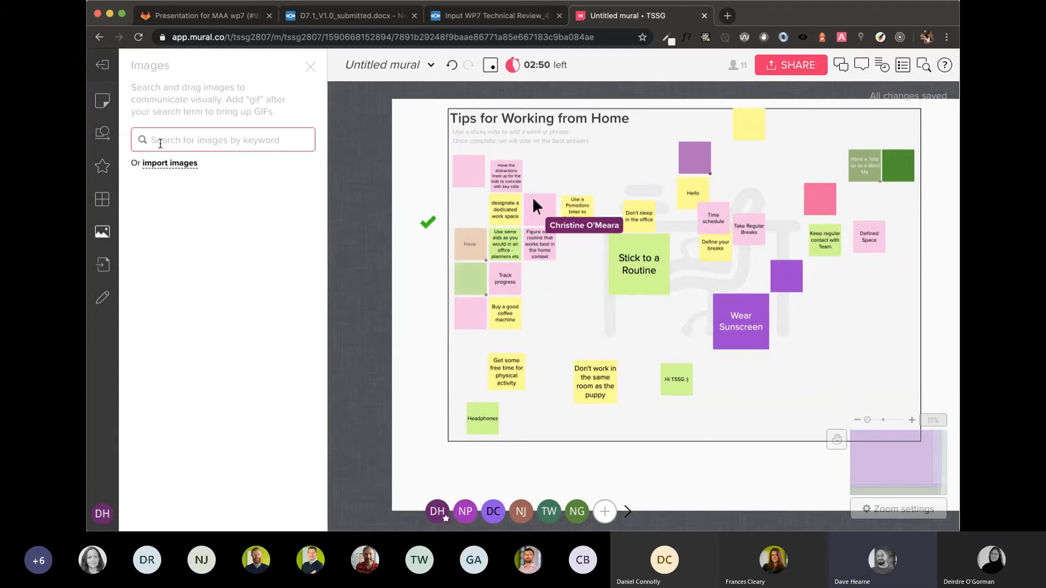
type("do")
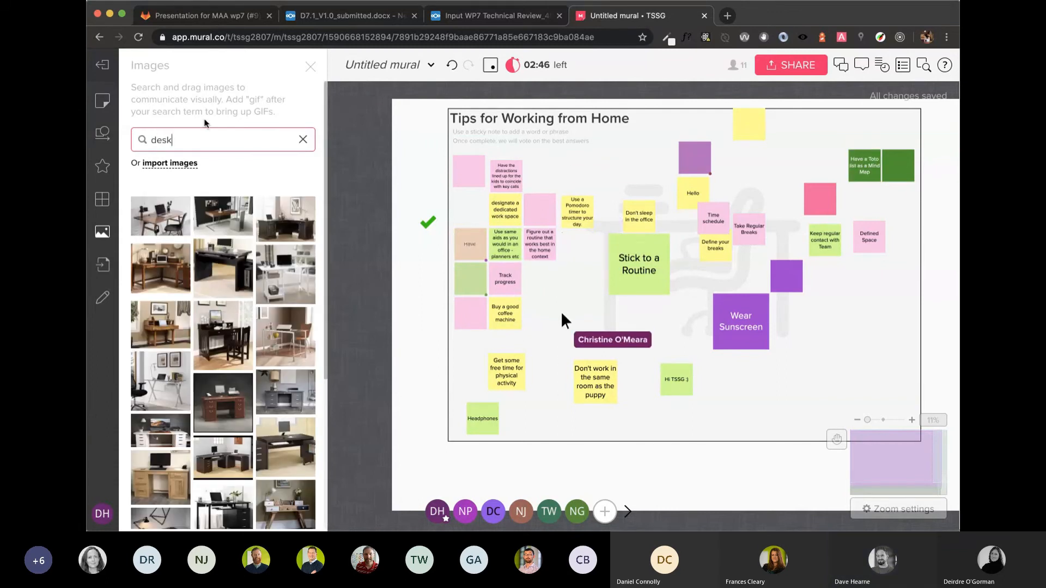
left_click_drag(161, 216, 457, 197)
left_click_drag(423, 164, 415, 185)
left_click_drag(161, 216, 352, 206)
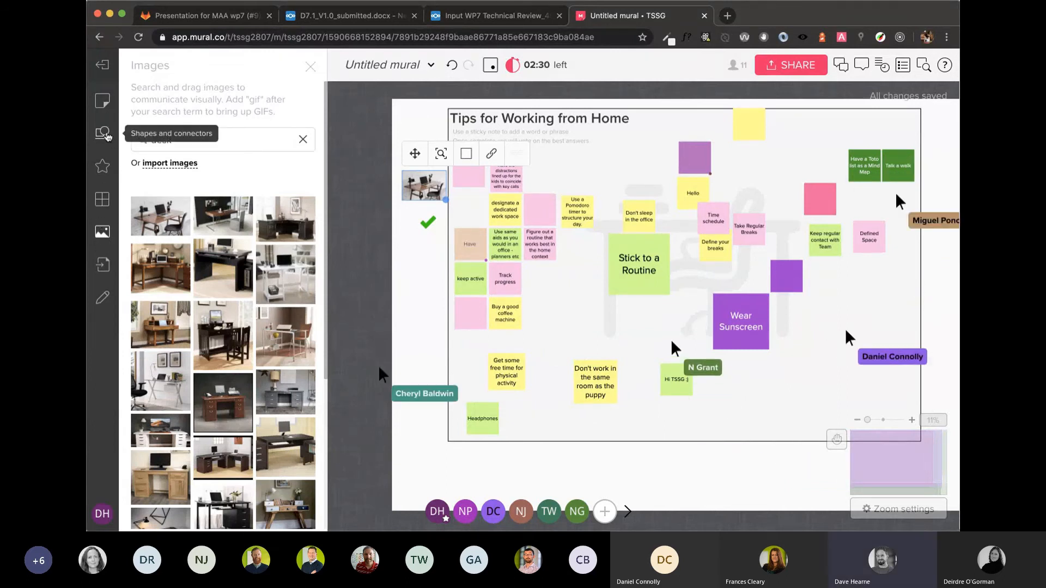
Open the collection of shapes and connectors.
left_click(104, 135)
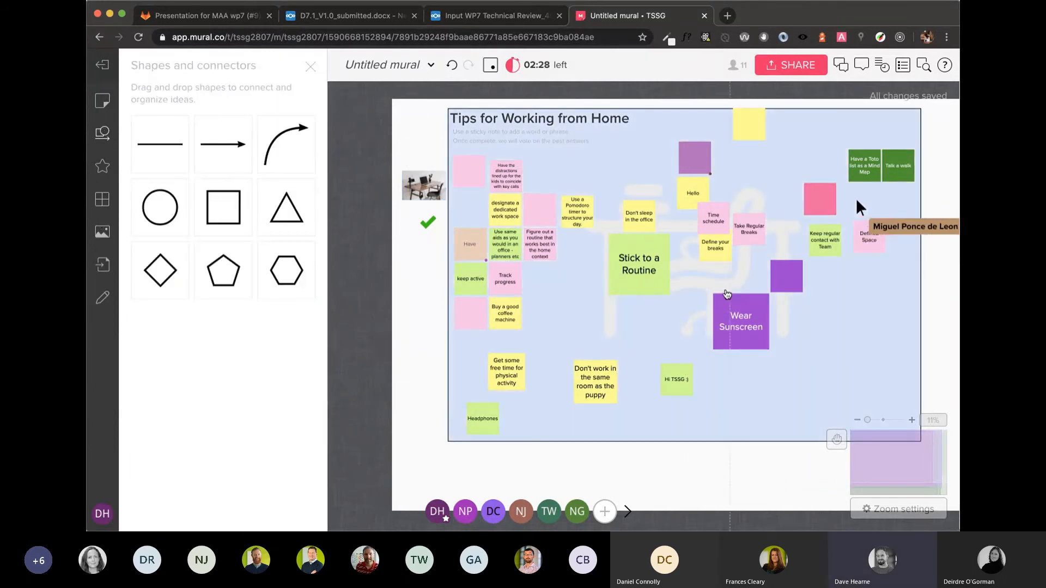
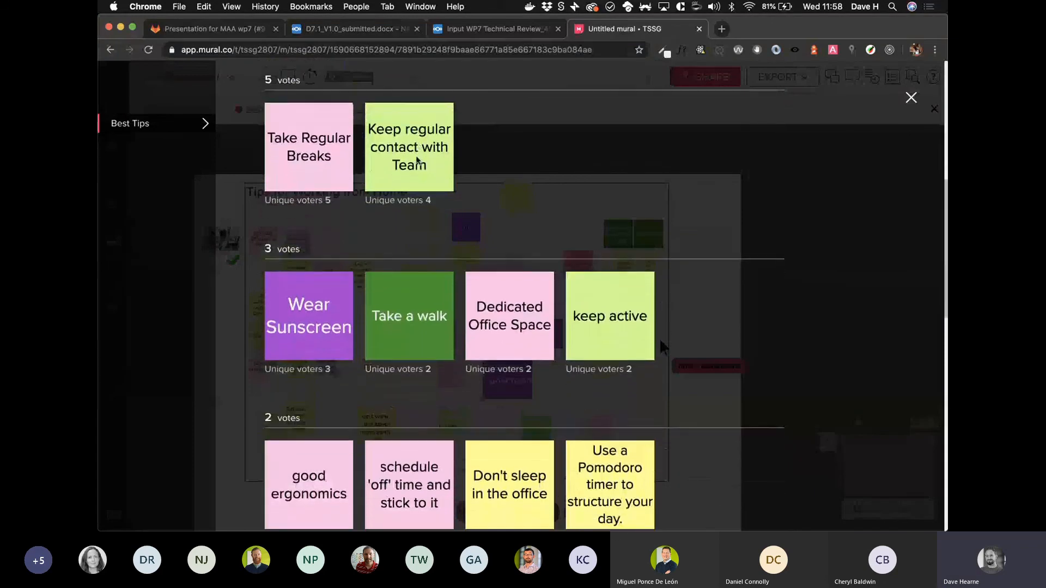
Review the Best Tips voting results from the least to the most voted notes, and close them.
scroll(417, 160, "down", 2)
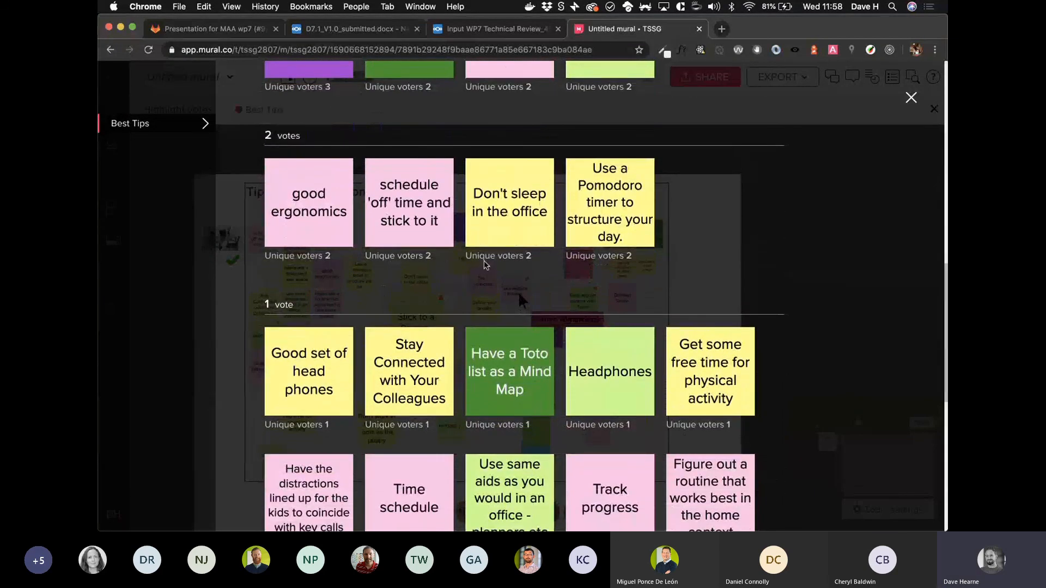
scroll(484, 261, "down", 3)
scroll(484, 260, "up", 18)
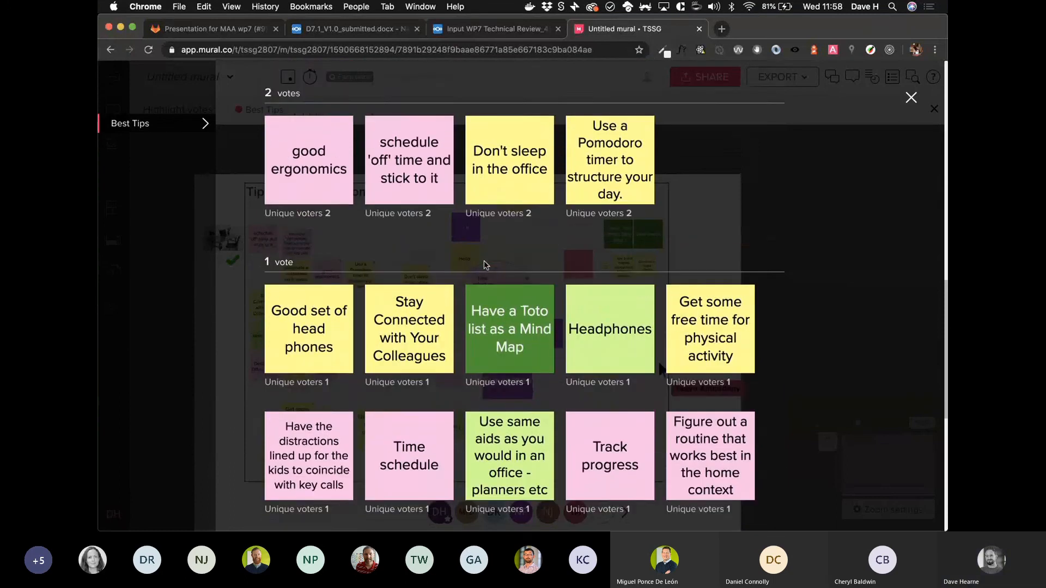
scroll(485, 264, "up", 6)
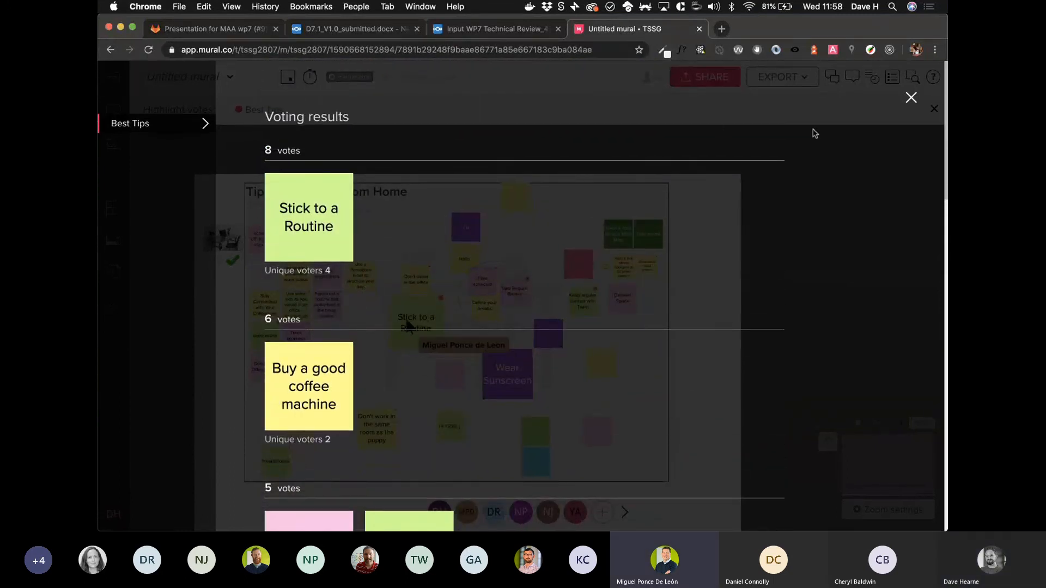
left_click(911, 97)
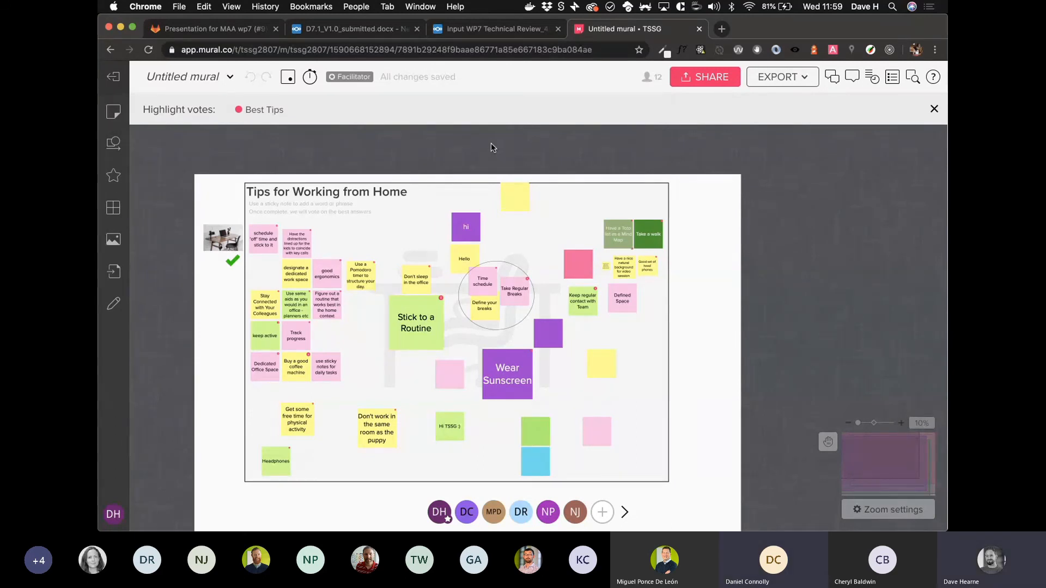
Read the Facilitation Superpowers overview and close it.
left_click(351, 77)
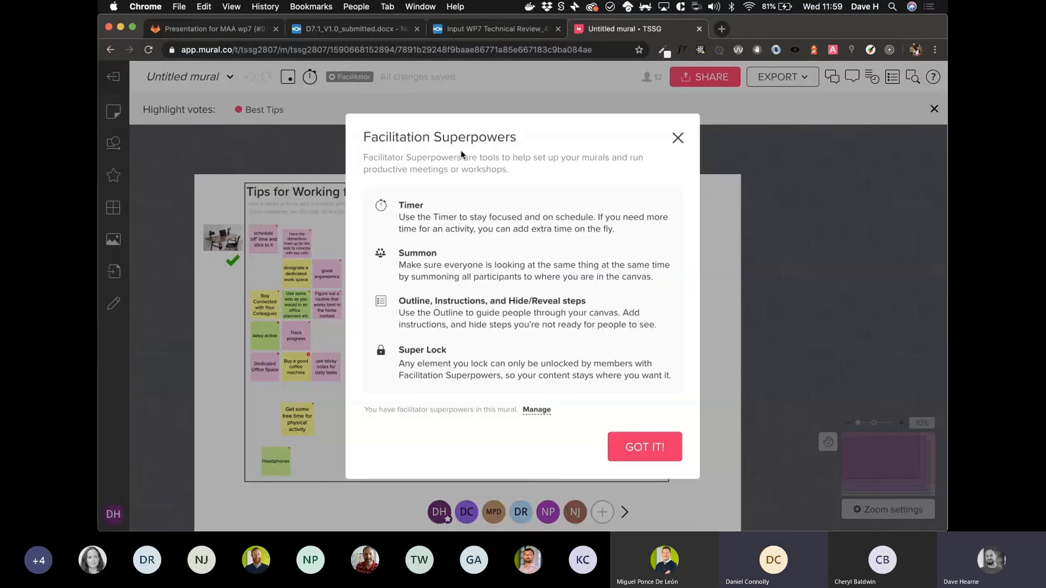
left_click(677, 139)
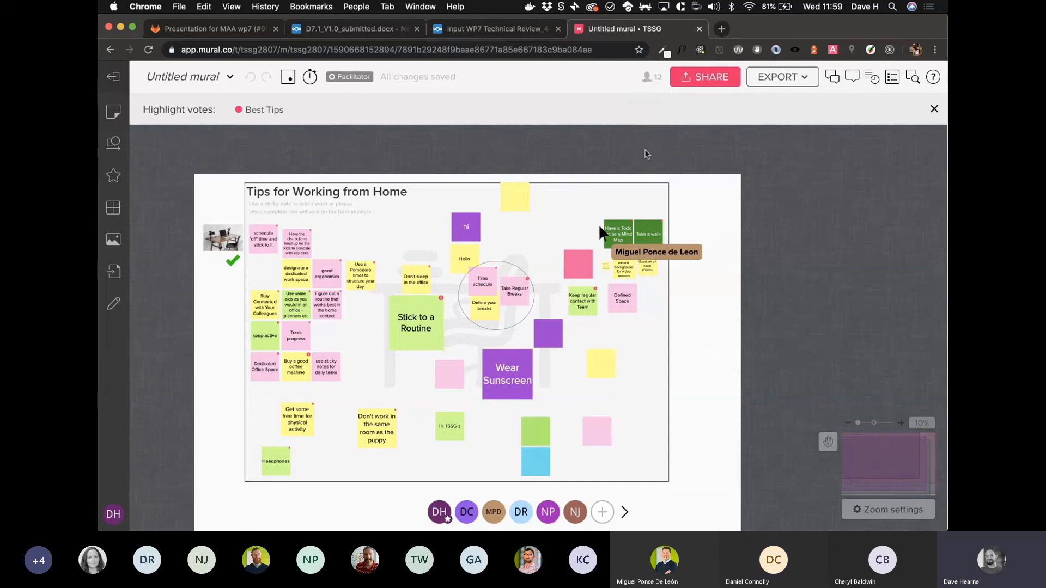
Set the editing rights of the member listed directly below the mural owner to "Can facilitate" and return to the mural.
left_click(647, 78)
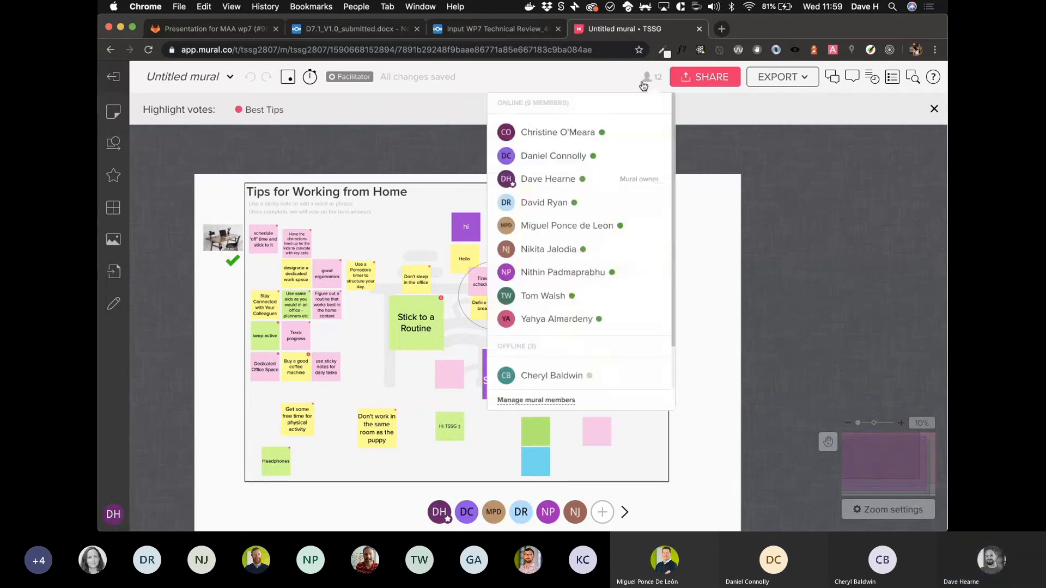
left_click(536, 401)
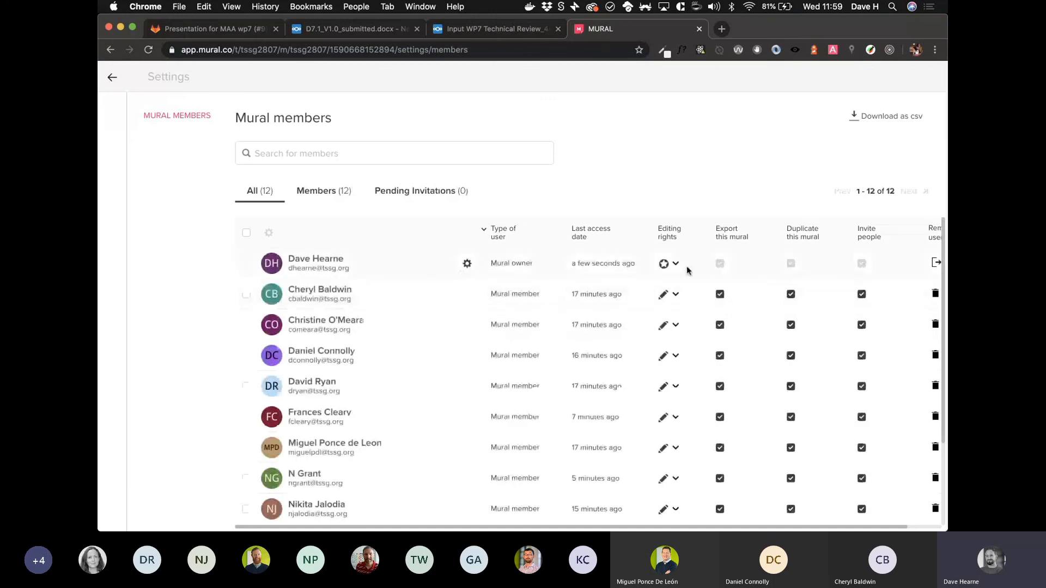
left_click(676, 296)
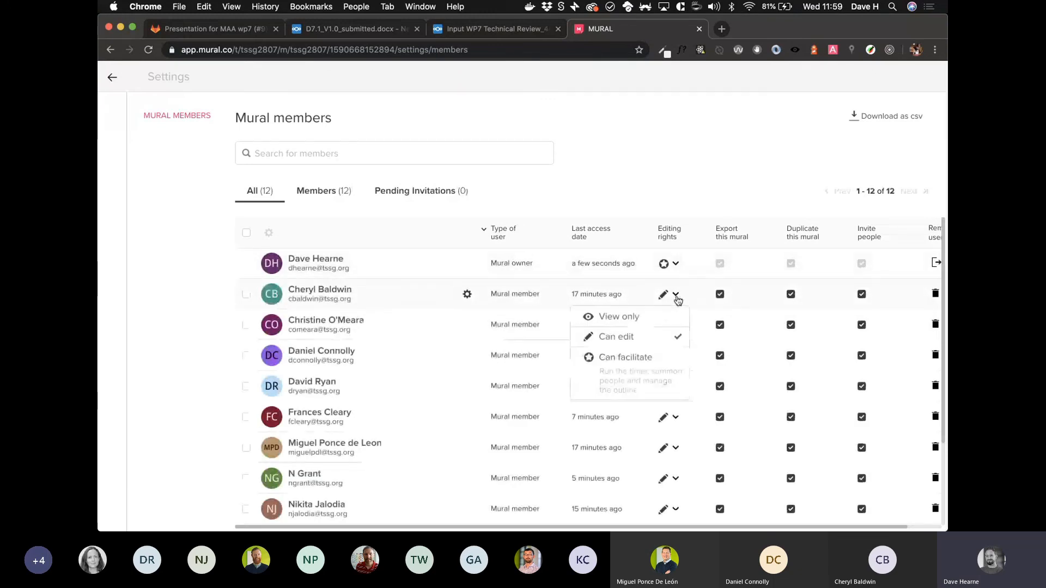
left_click(623, 364)
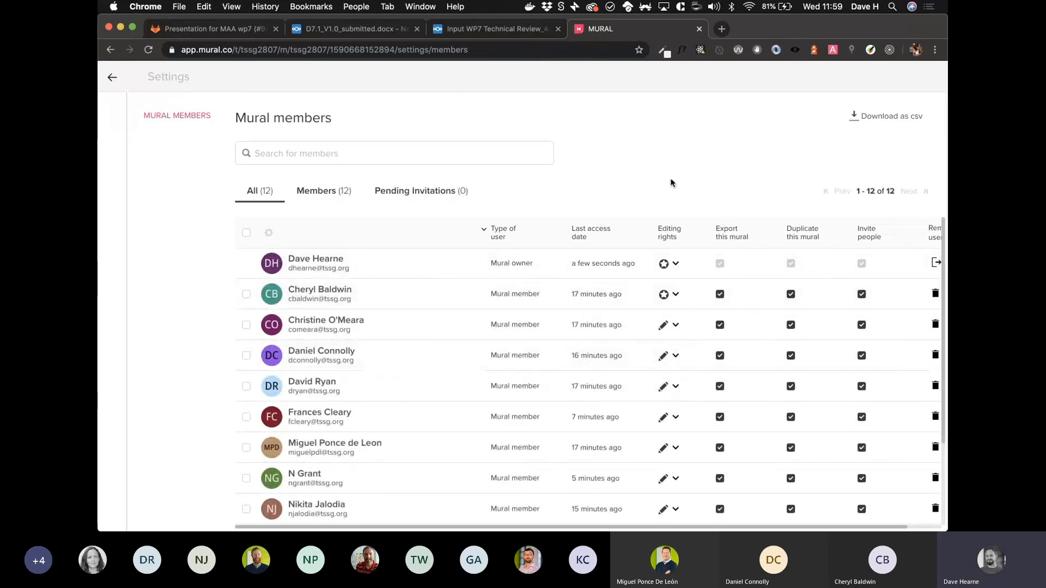
left_click(112, 77)
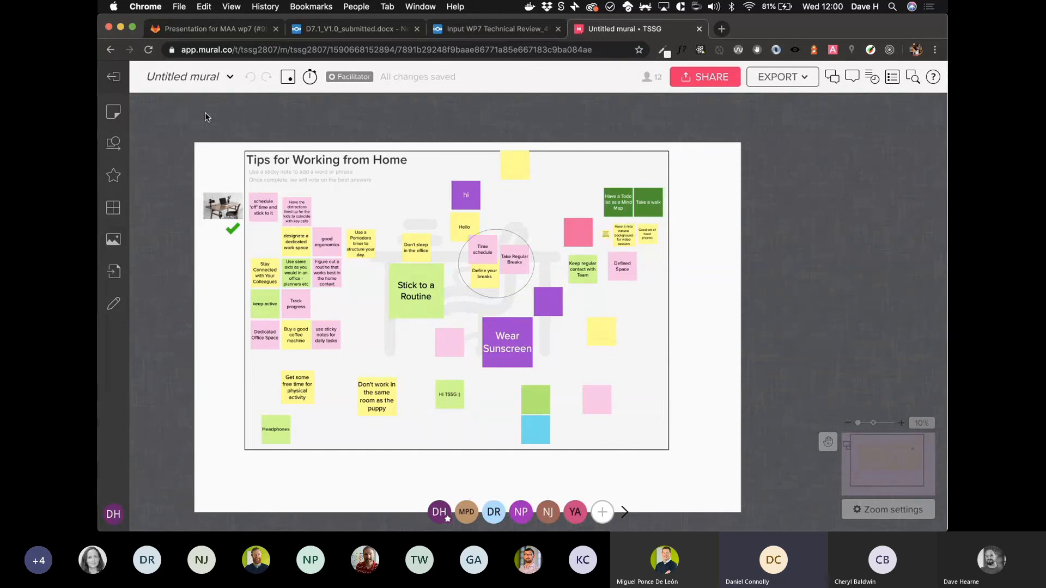
Leave the mural, start a new mural from the list of all murals, and browse the full template collection.
left_click(113, 80)
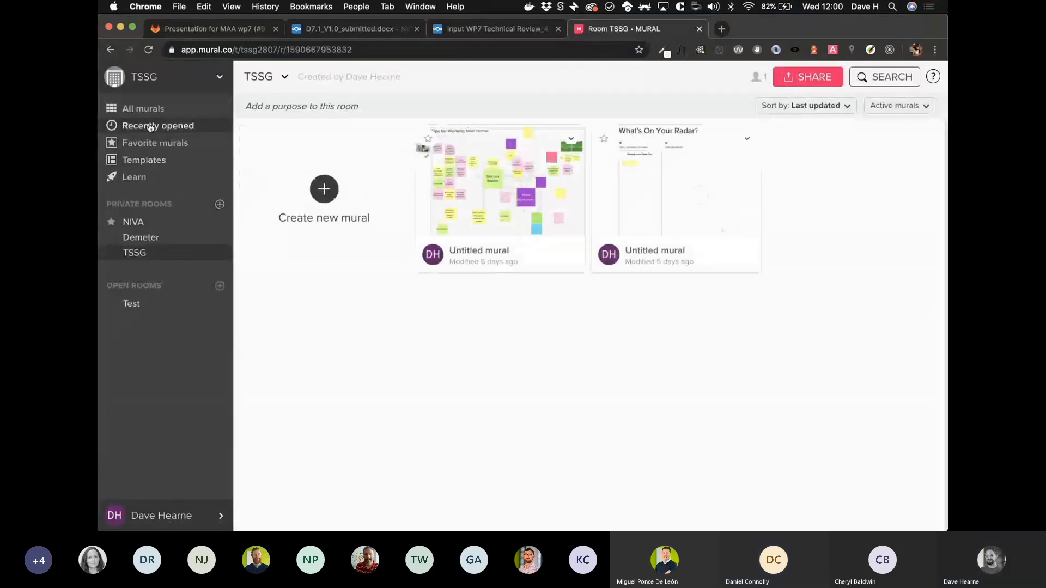
left_click(144, 109)
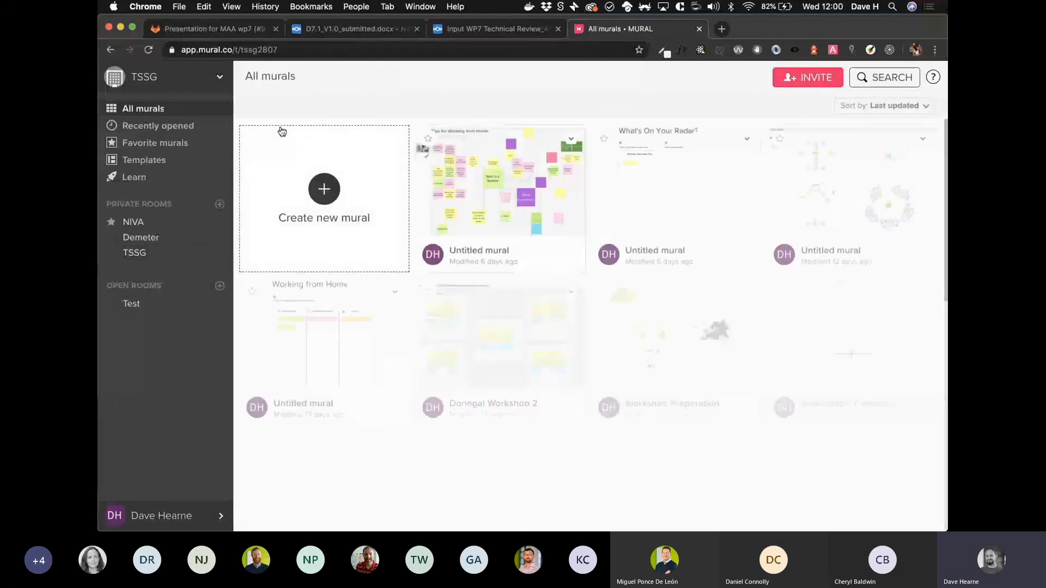
left_click(280, 131)
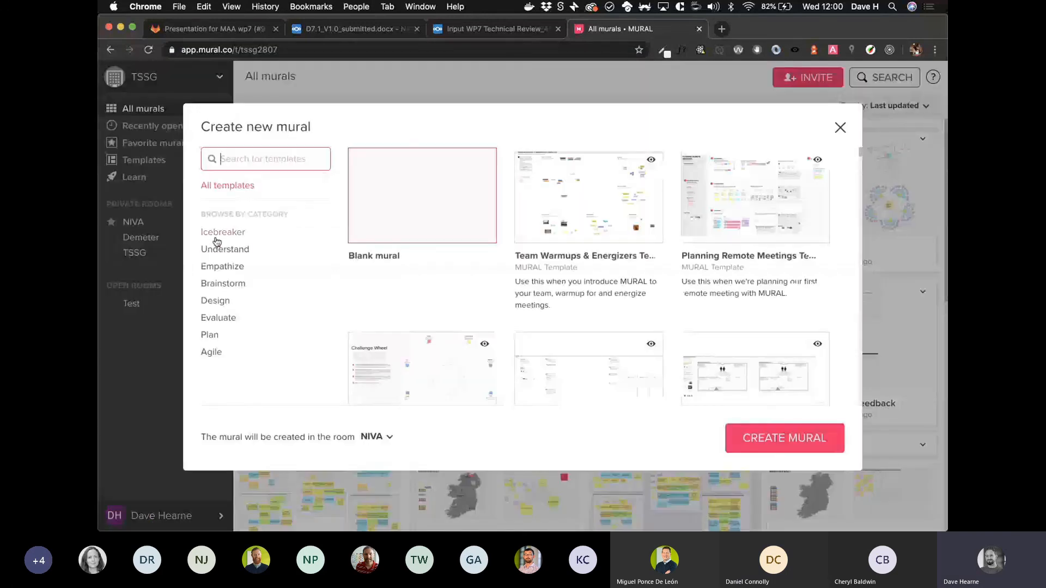
scroll(591, 196, "down", 6)
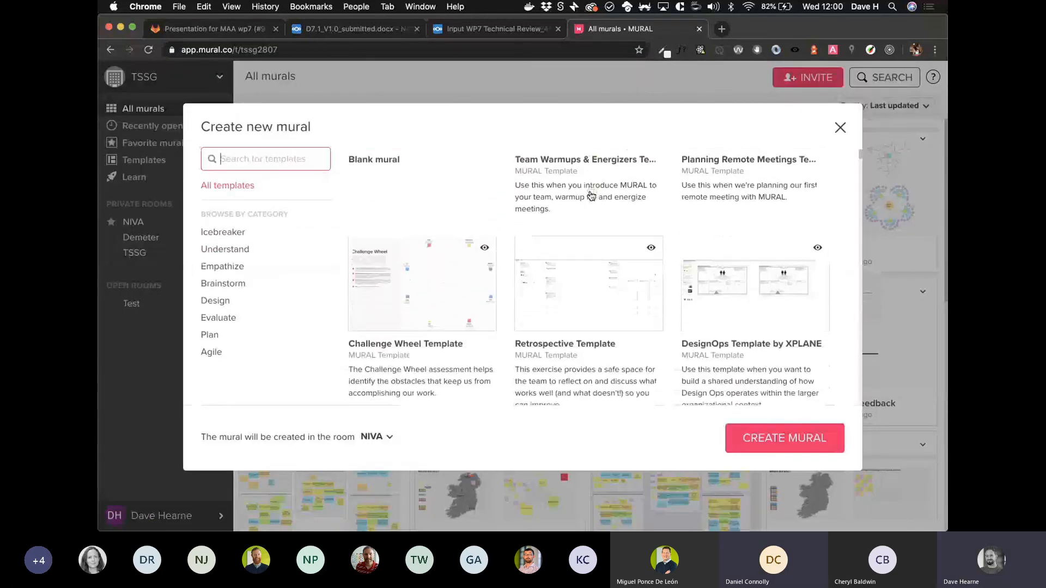
scroll(590, 195, "down", 5)
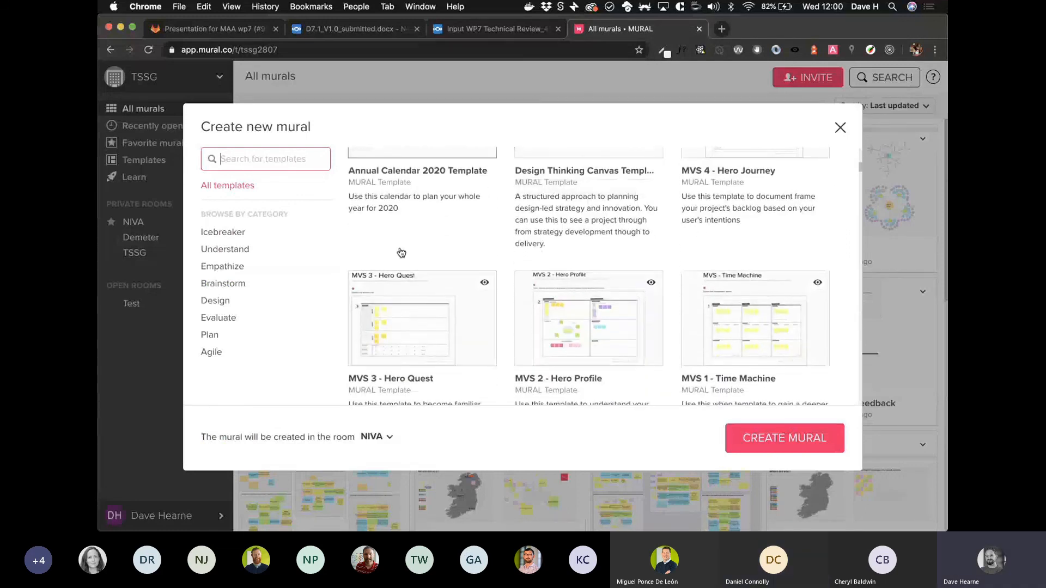
scroll(423, 221, "down", 3)
scroll(423, 219, "down", 4)
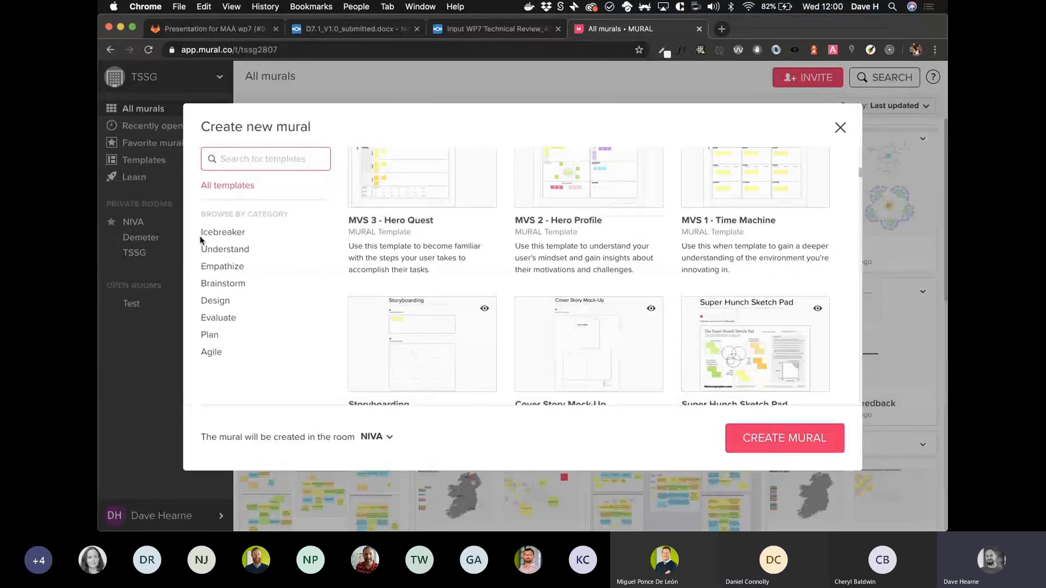
Browse the mural templates in the Evaluate category through to the end of the list.
left_click(213, 319)
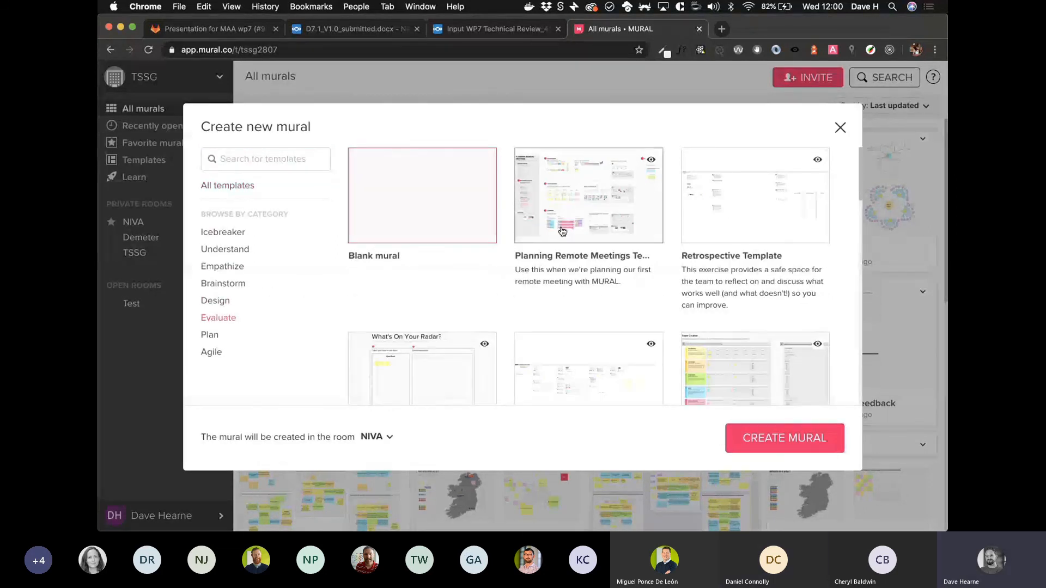
scroll(582, 310, "down", 10)
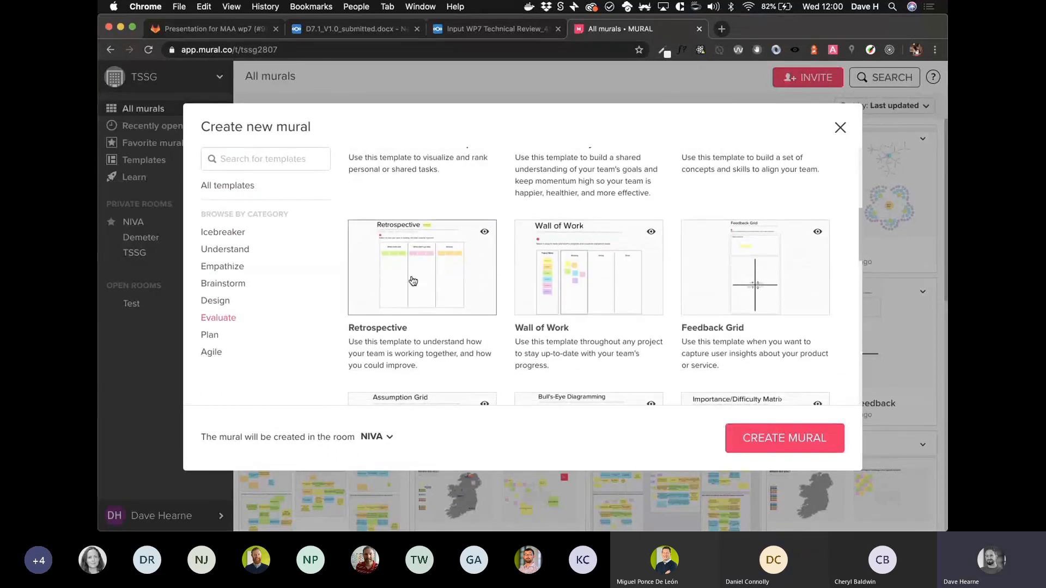
scroll(749, 267, "down", 5)
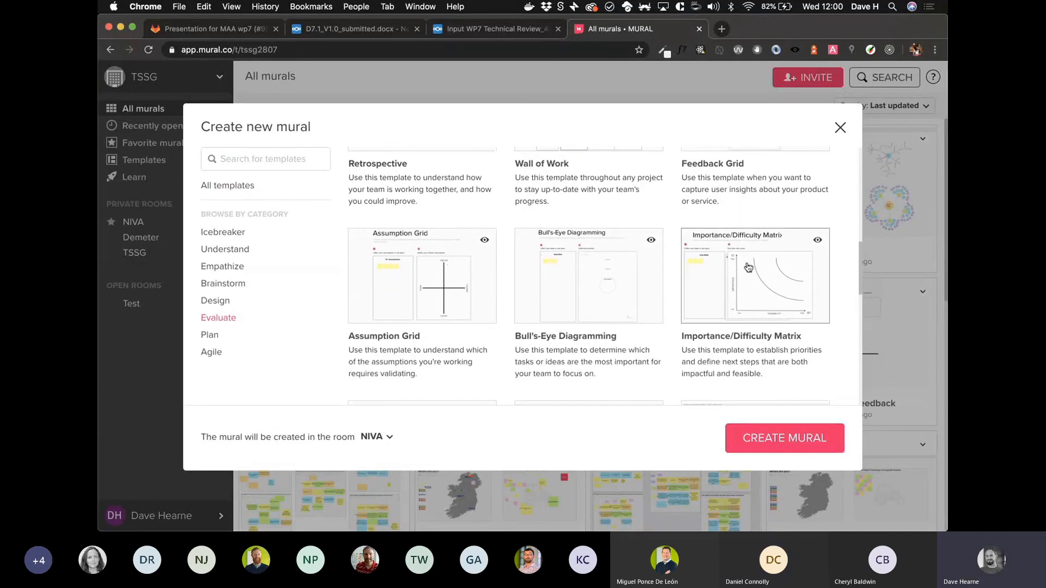
scroll(414, 265, "down", 5)
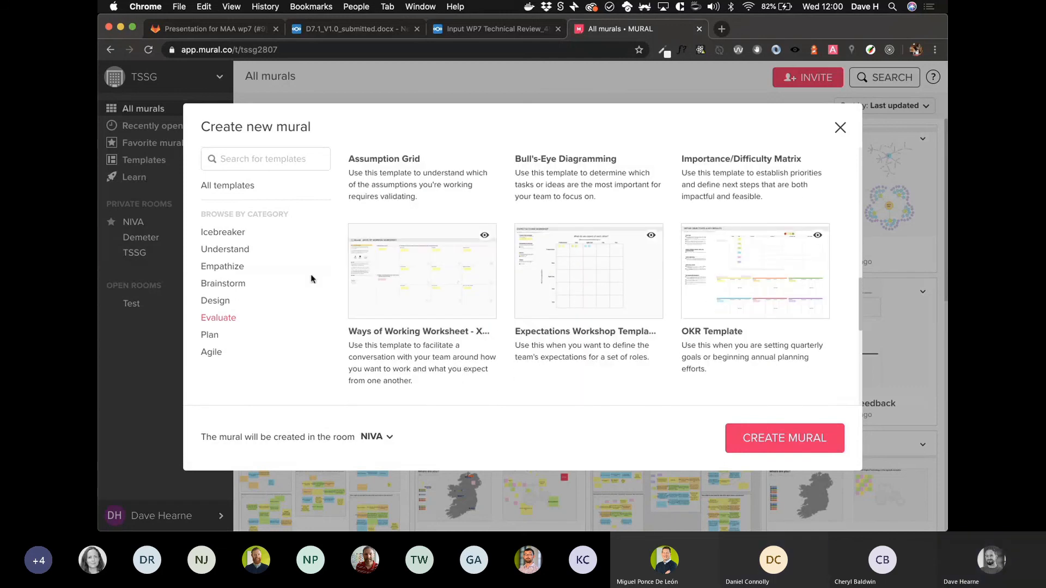
View the Agile templates, return to the Evaluate templates, and close the template selection without creating a mural.
left_click(208, 353)
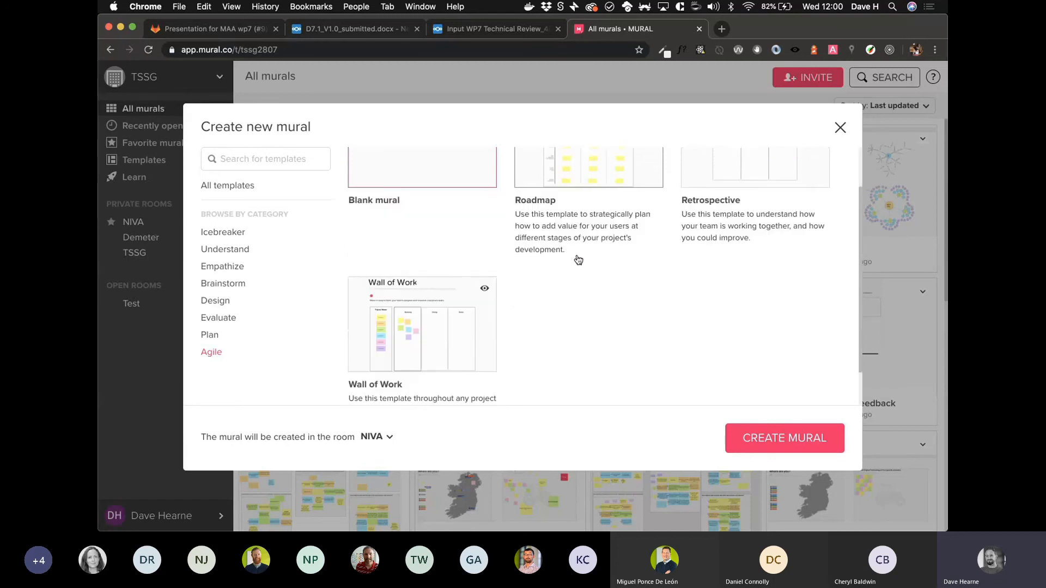
left_click(225, 335)
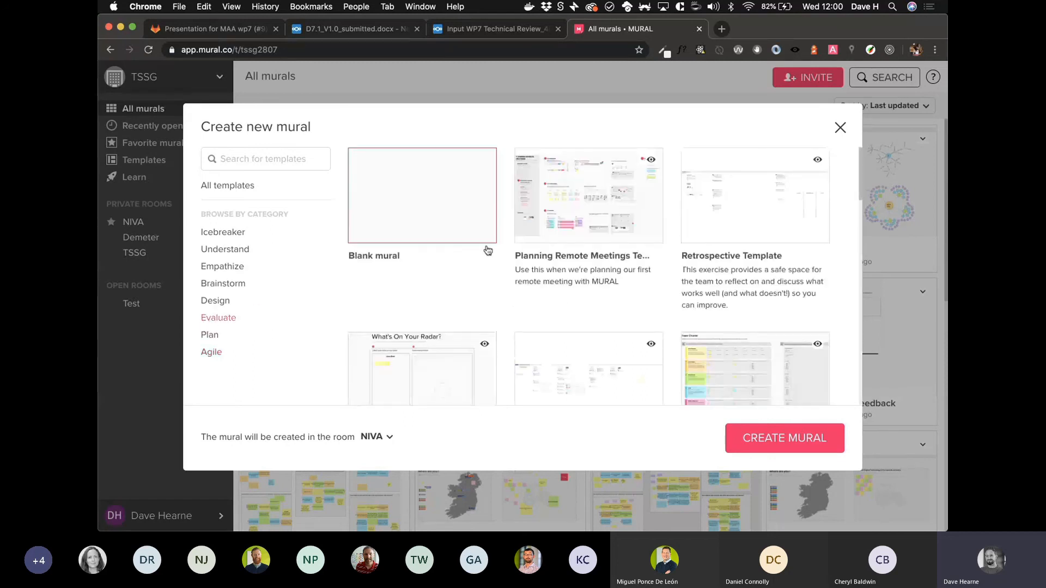
scroll(487, 250, "down", 2)
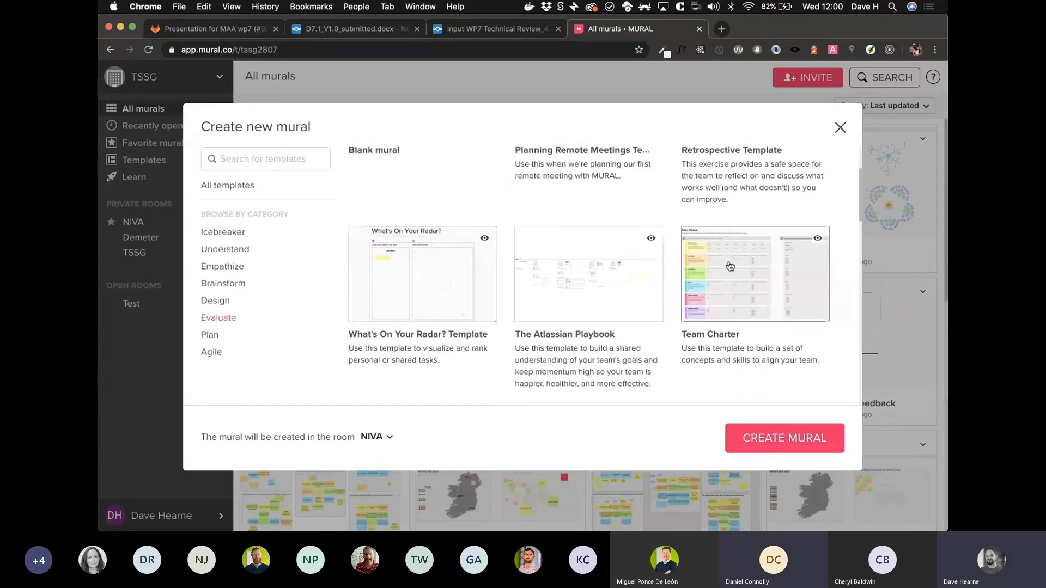
scroll(572, 247, "up", 2)
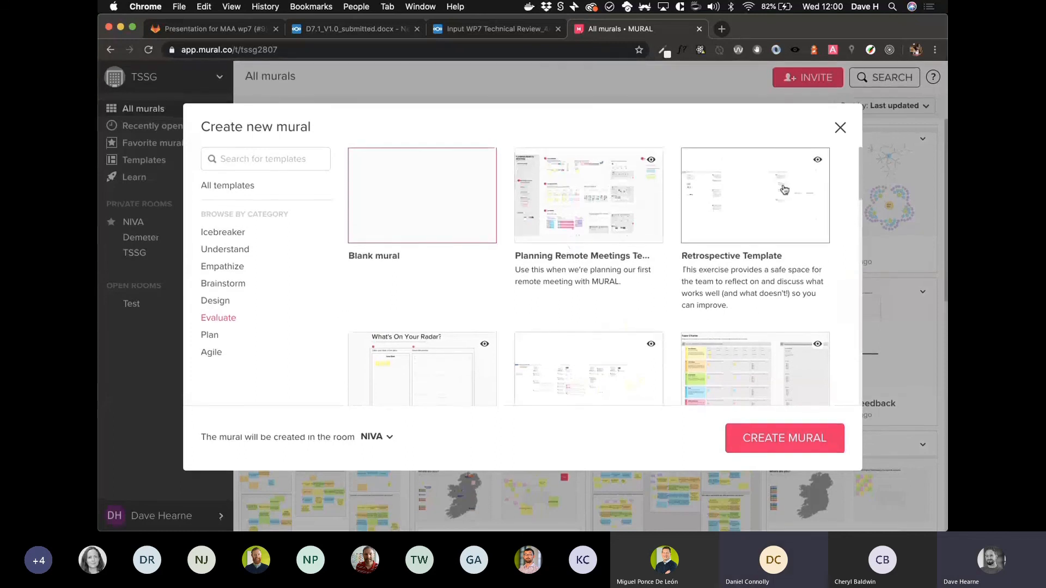
left_click(840, 128)
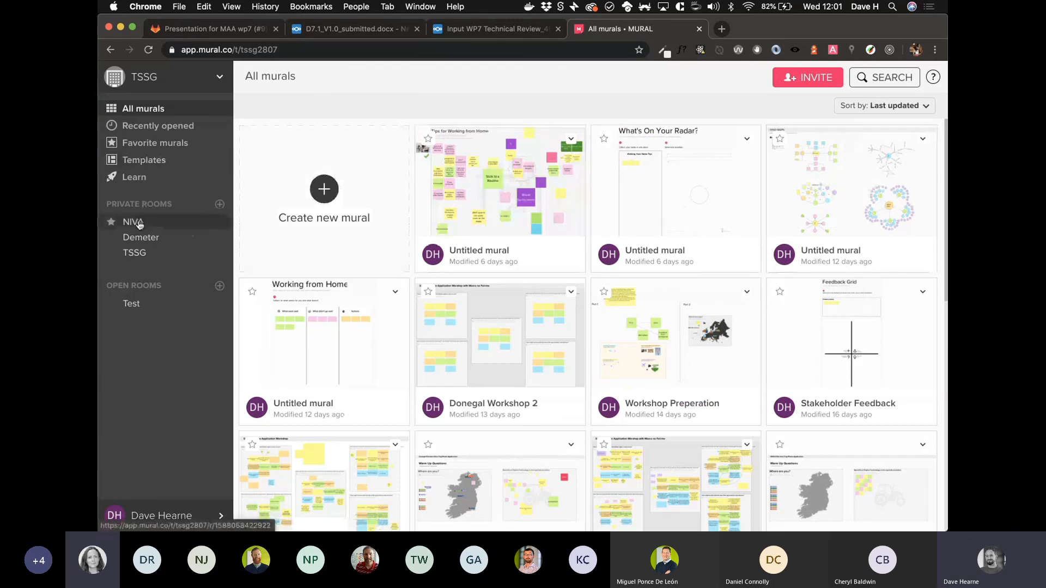
Reopen the "Tips for Working from Home" mural from the TSSG private room.
left_click(135, 255)
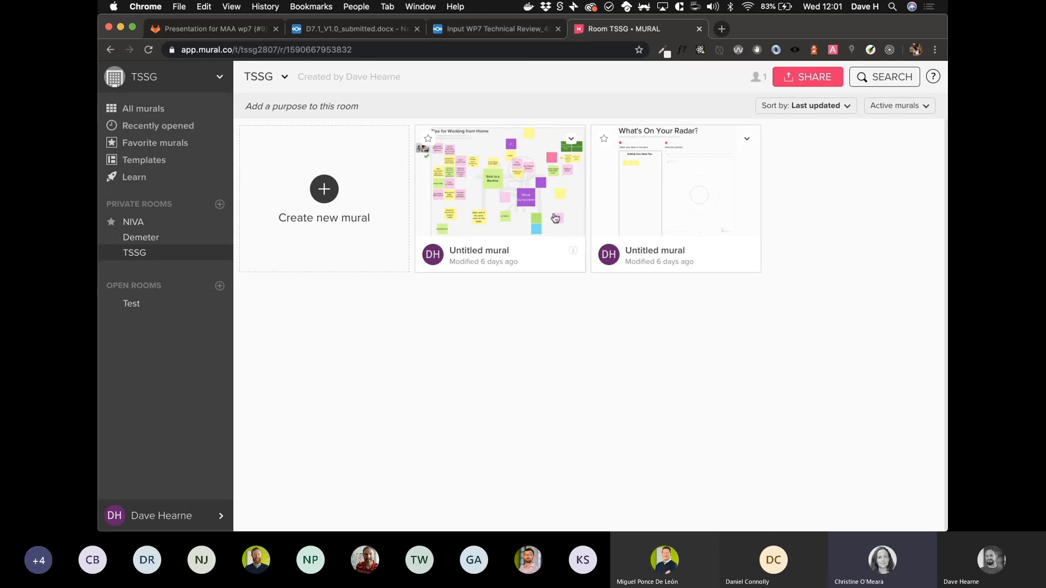
left_click(531, 202)
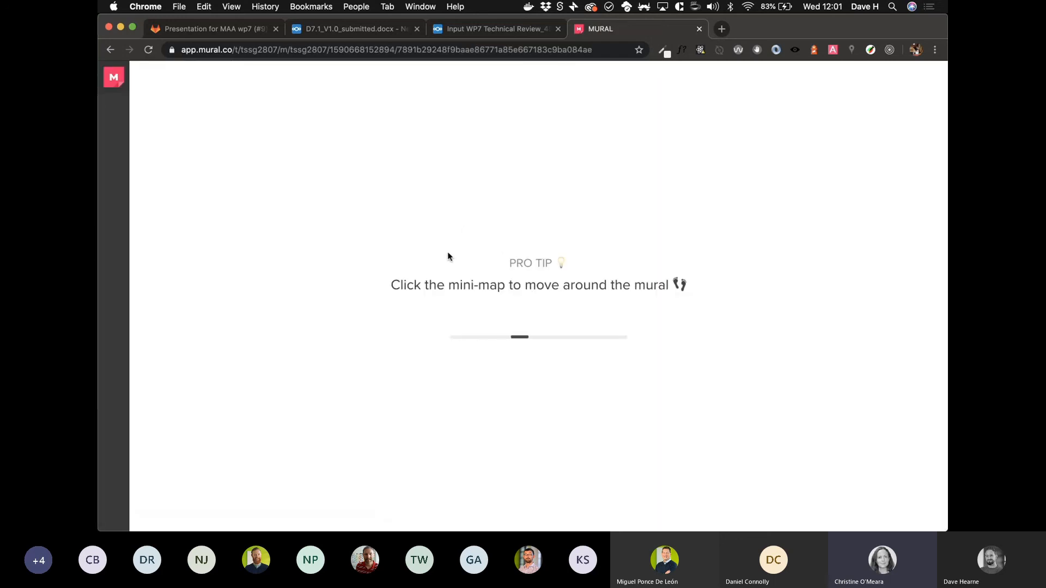